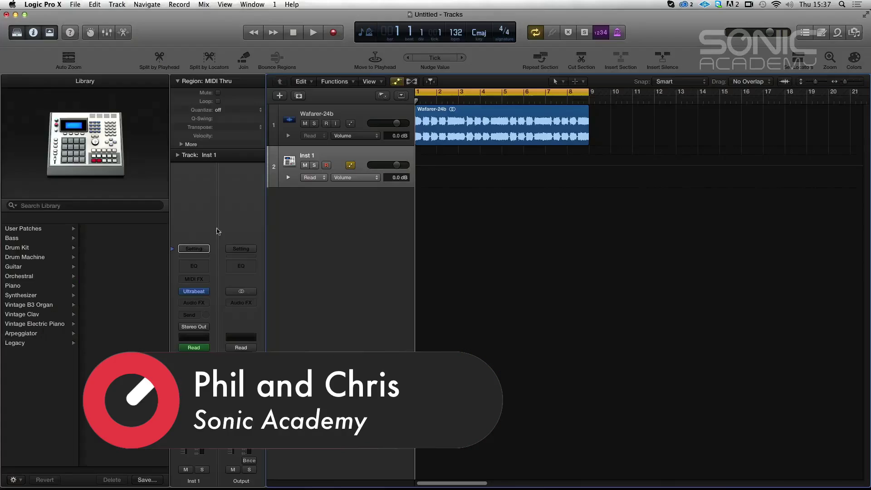
Open Ultrabeat's Factory Default kit on Inst 1 and play the Wafarer-24b audio stab
{"action": "left_click", "coordinate": [194, 292]}
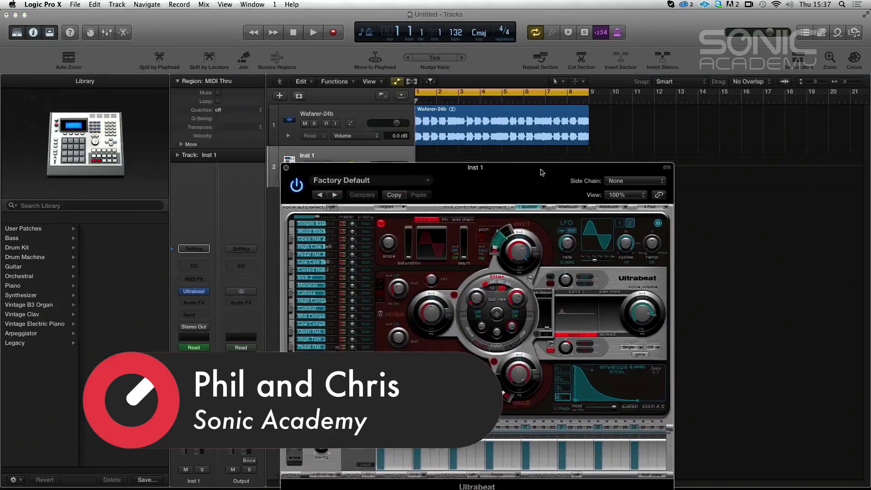
{"action": "left_click", "coordinate": [325, 117]}
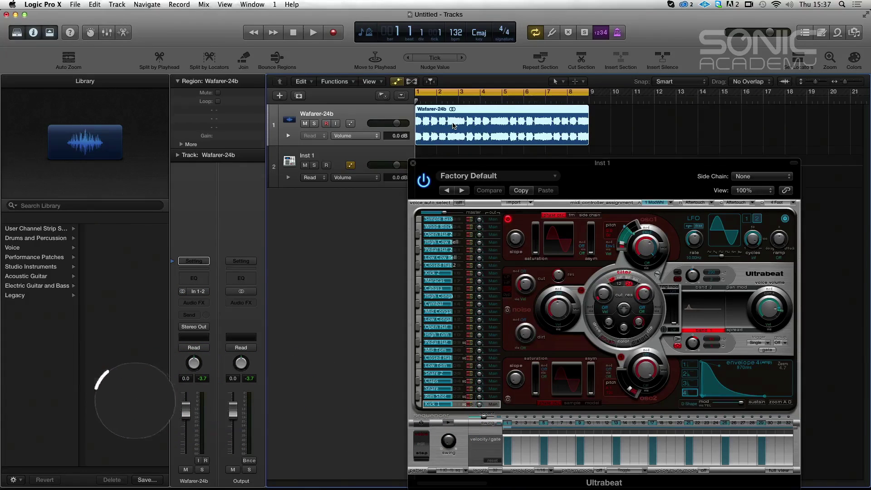
{"action": "left_click_drag", "start_coordinate": [608, 164], "coordinate": [615, 177]}
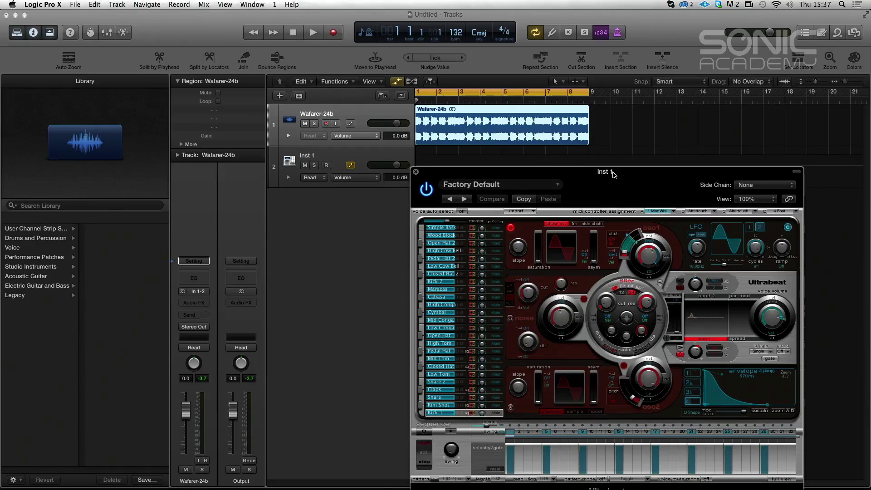
{"action": "key", "text": "space"}
{"action": "key", "text": "space"}
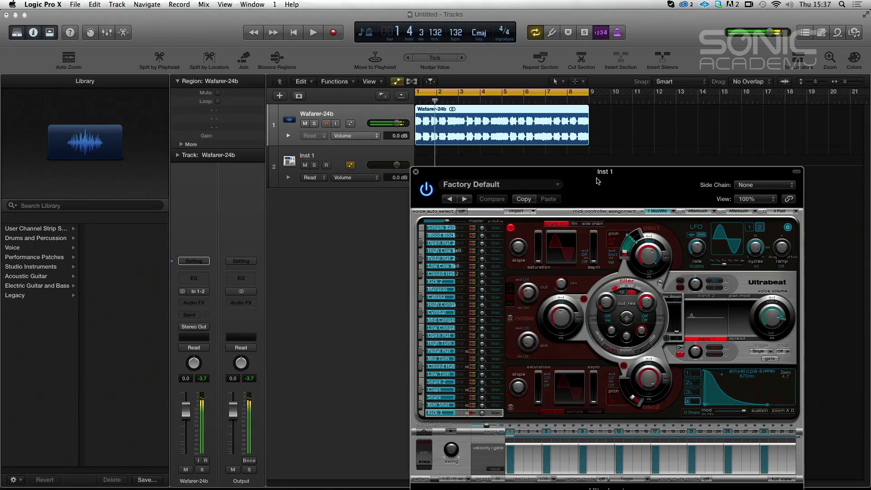
{"action": "left_click_drag", "start_coordinate": [574, 178], "coordinate": [594, 168]}
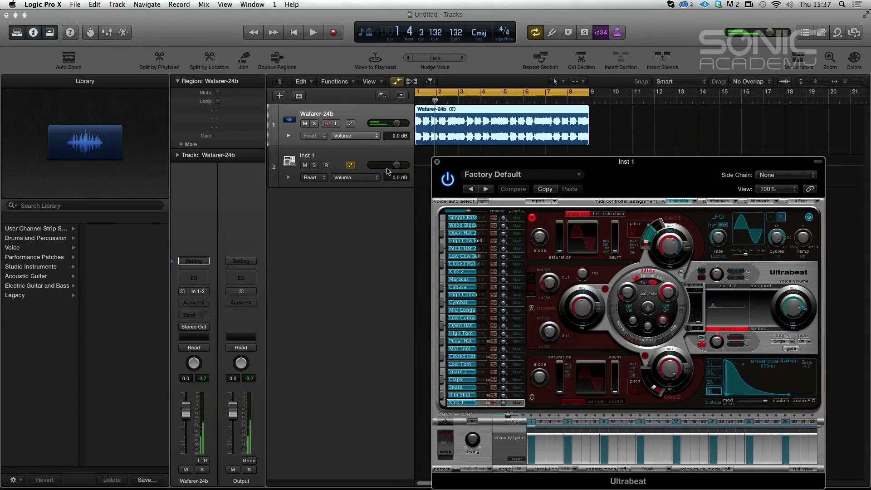
{"action": "left_click", "coordinate": [352, 157]}
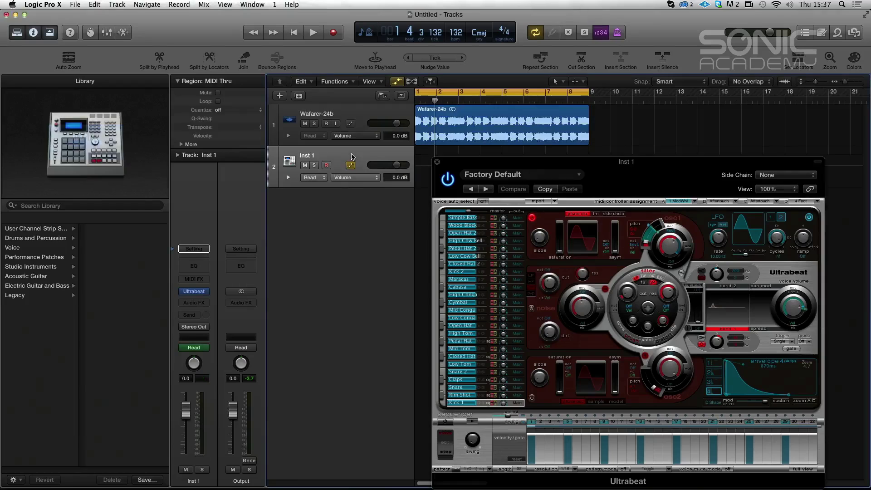
{"action": "left_click", "coordinate": [357, 120]}
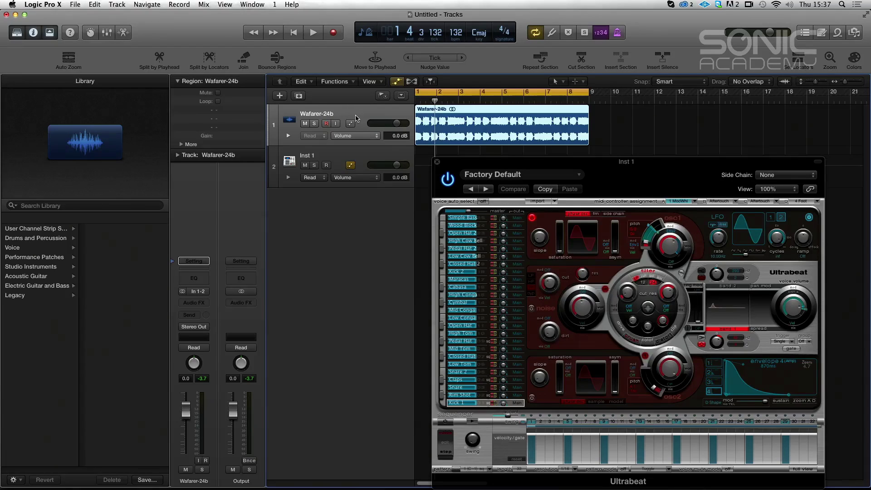
Route the Wafarer-24b track's output to No Output and select Inst 1
{"action": "left_click", "coordinate": [202, 330]}
{"action": "left_click", "coordinate": [196, 338]}
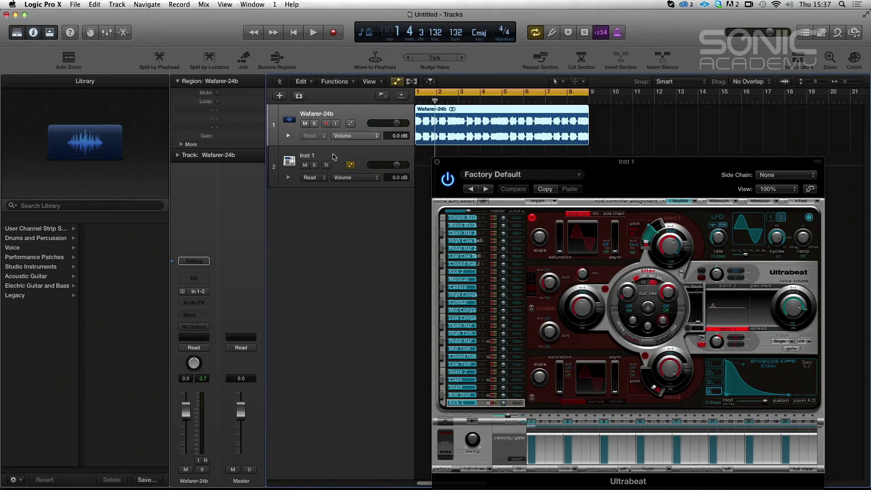
{"action": "left_click", "coordinate": [333, 157]}
Load the Drag & Drop Samples kit from Ultrabeat's Drum Kits settings
{"action": "left_click_drag", "start_coordinate": [572, 174], "coordinate": [528, 116]}
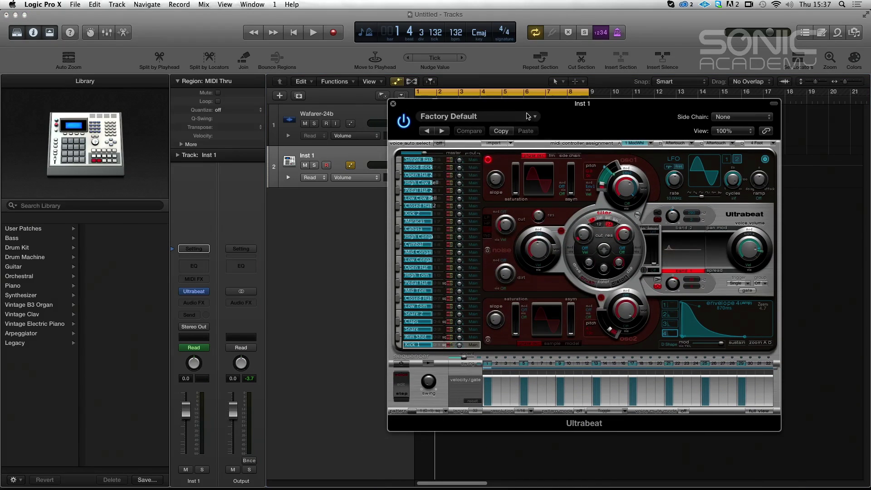
{"action": "left_click", "coordinate": [528, 116]}
{"action": "mouse_move", "coordinate": [462, 291]}
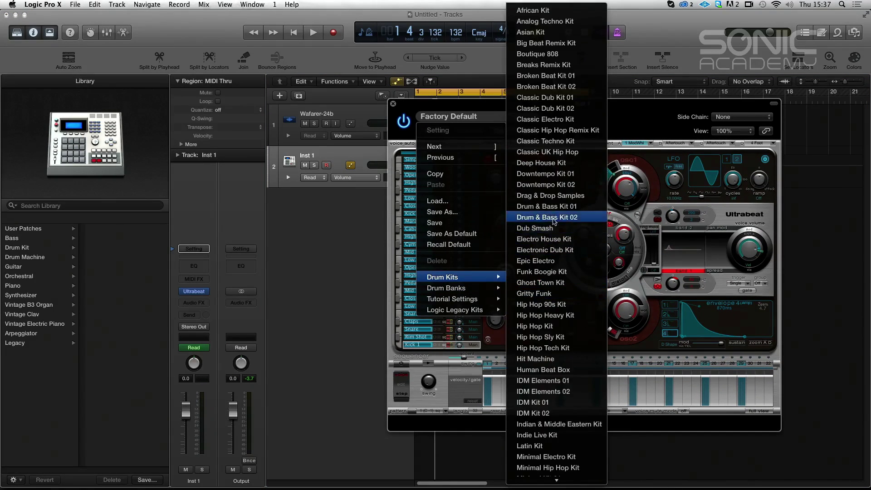
{"action": "left_click", "coordinate": [553, 199]}
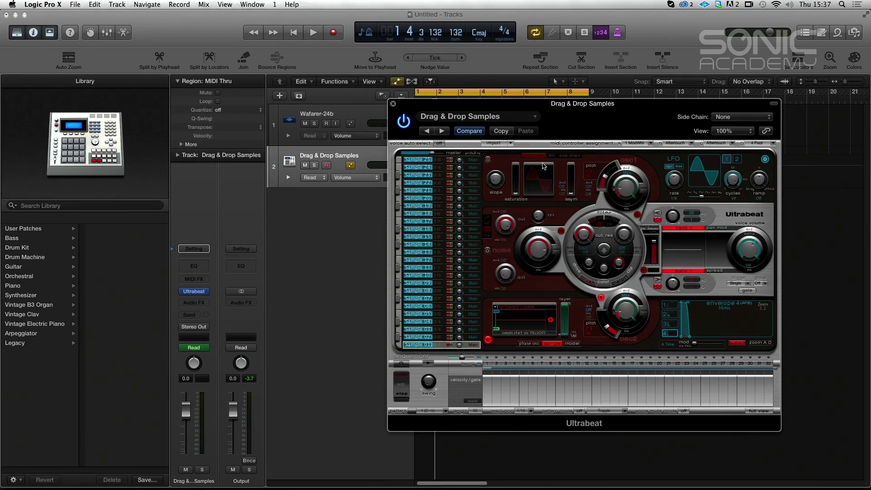
Set oscillator 1 to the side-chain signal, power it on and audition it
{"action": "left_click", "coordinate": [569, 156]}
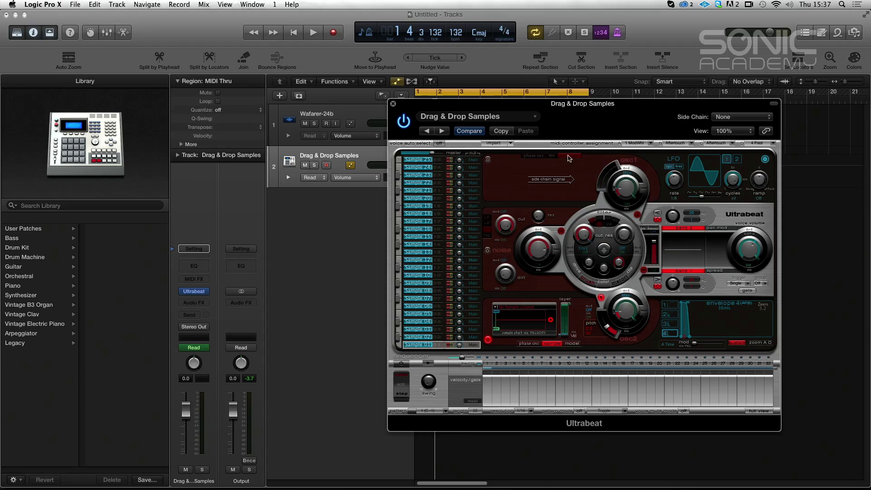
{"action": "left_click", "coordinate": [542, 156]}
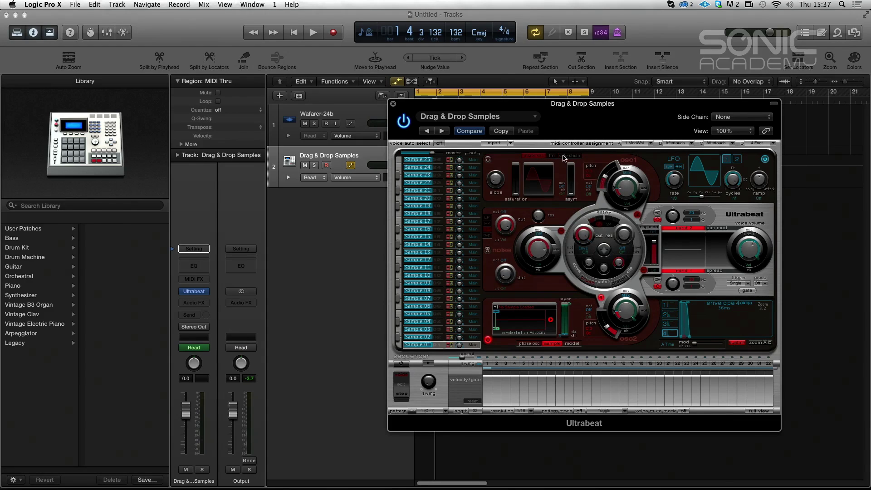
{"action": "left_click", "coordinate": [568, 157]}
{"action": "left_click", "coordinate": [489, 161]}
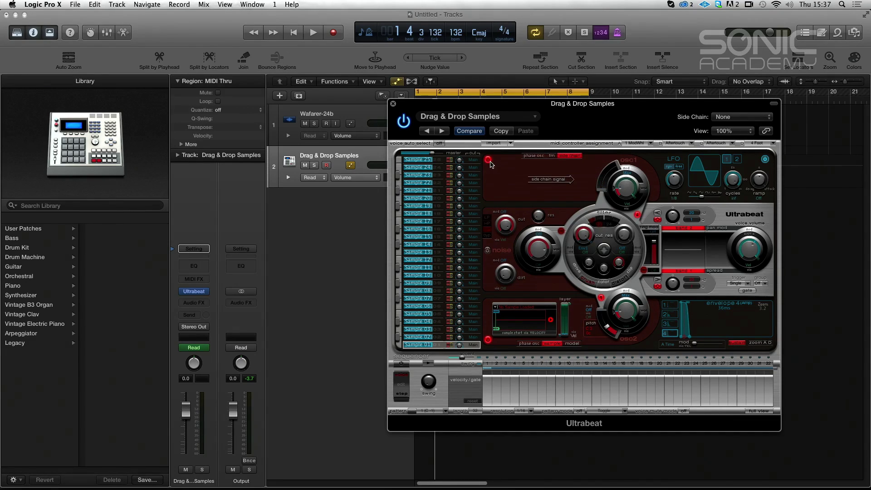
{"action": "left_click_drag", "start_coordinate": [528, 117], "coordinate": [644, 138]}
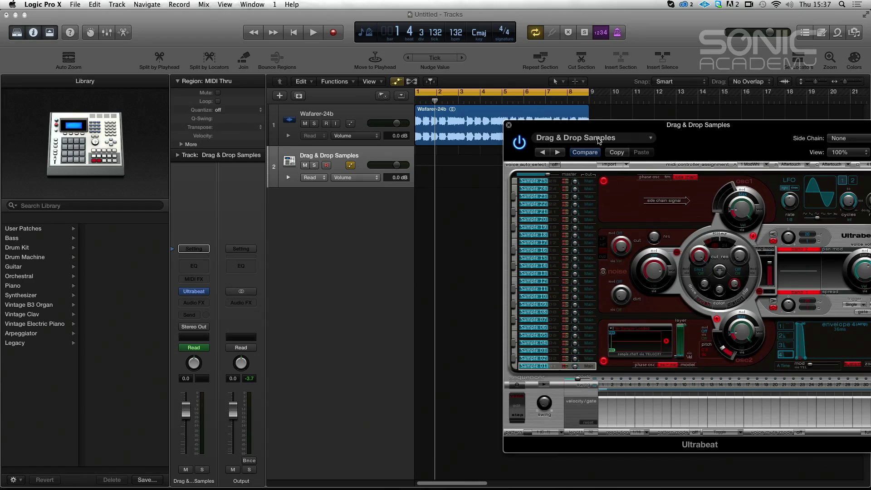
{"action": "key", "text": "space"}
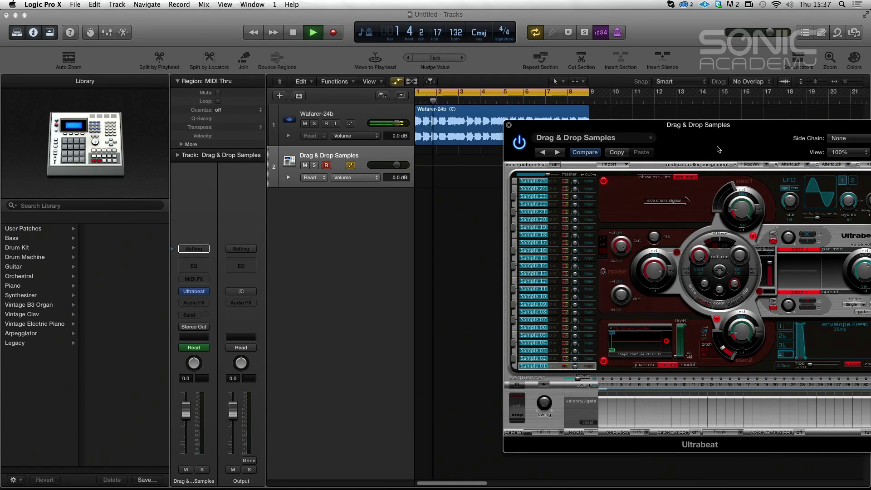
{"action": "left_click_drag", "start_coordinate": [718, 149], "coordinate": [611, 131]}
{"action": "key", "text": "space"}
Enable the step sequencer at 8 steps with hits on steps 1, 3, 5 and 8, then preview
{"action": "left_click", "coordinate": [410, 366]}
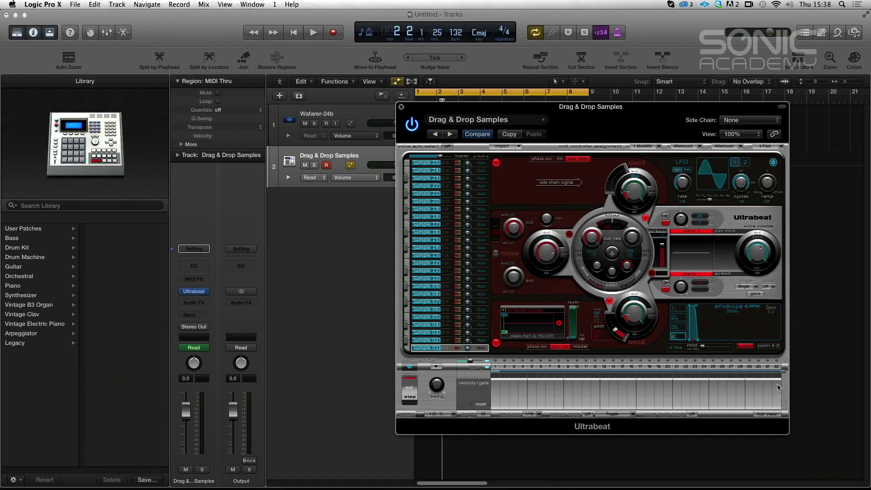
{"action": "left_click_drag", "start_coordinate": [784, 374], "coordinate": [566, 386]}
{"action": "left_click", "coordinate": [495, 384]}
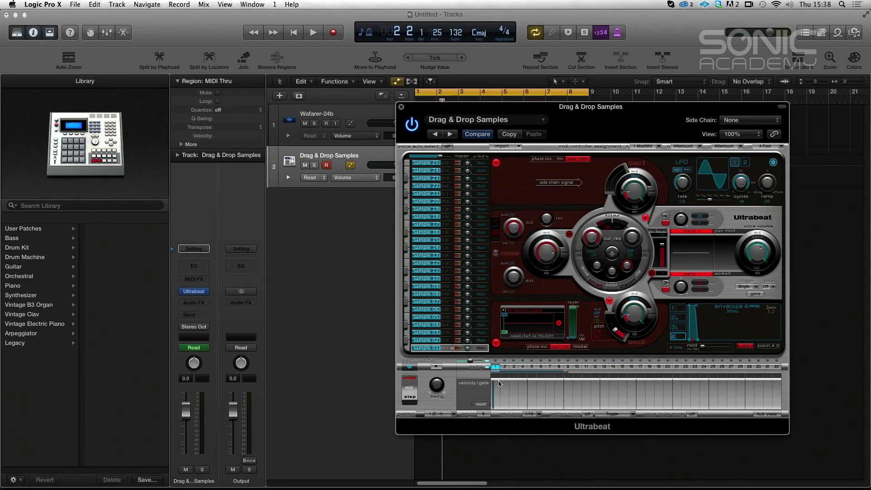
{"action": "left_click_drag", "start_coordinate": [496, 384], "coordinate": [500, 383]}
{"action": "left_click", "coordinate": [514, 384]}
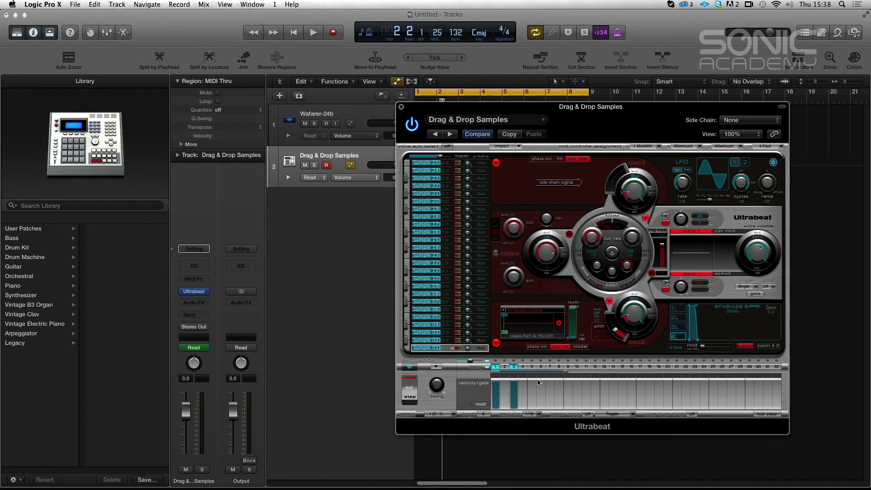
{"action": "left_click", "coordinate": [536, 385]}
{"action": "mouse_move", "coordinate": [535, 386]}
{"action": "left_mouse_down"}
{"action": "mouse_move", "coordinate": [565, 385]}
{"action": "mouse_move", "coordinate": [547, 386]}
{"action": "left_mouse_up"}
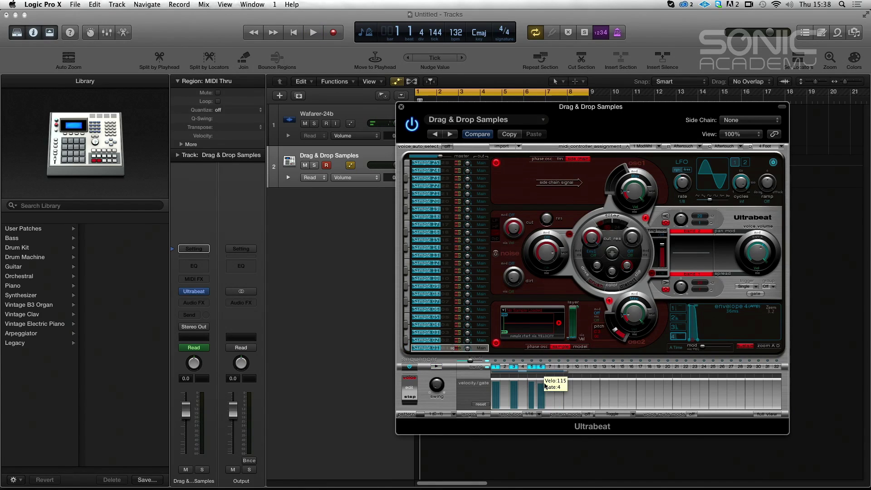
{"action": "left_click", "coordinate": [558, 385]}
{"action": "left_click_drag", "start_coordinate": [559, 386], "coordinate": [565, 385]}
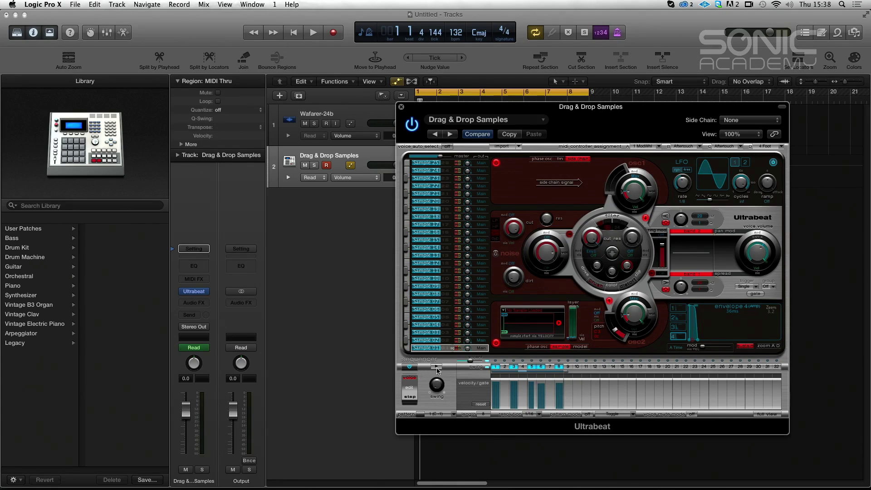
{"action": "left_click", "coordinate": [437, 368]}
{"action": "left_click", "coordinate": [437, 368]}
Choose Audio 1 (Wafarer-24b) as Ultrabeat's side-chain source
{"action": "left_click", "coordinate": [743, 121]}
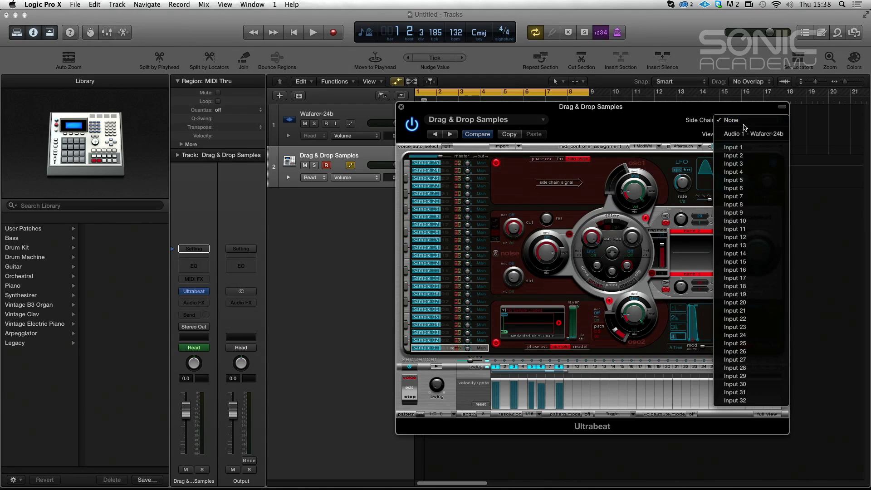
{"action": "left_click", "coordinate": [748, 139]}
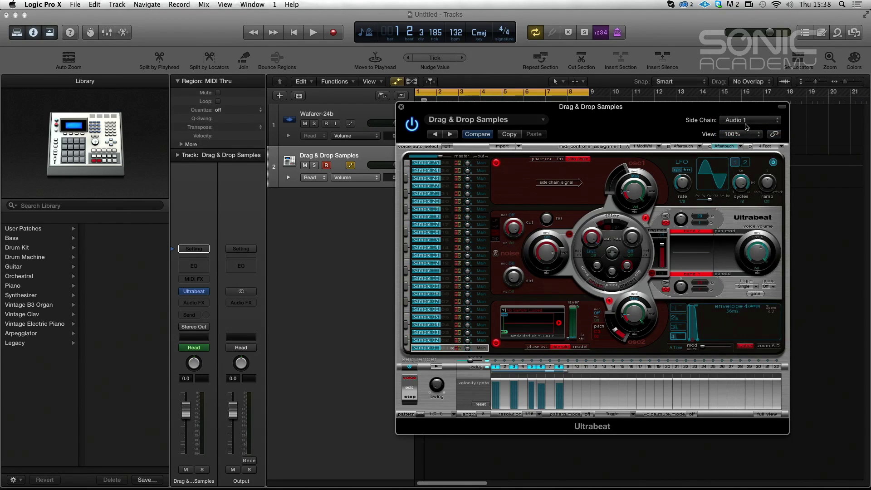
{"action": "key", "text": "space"}
{"action": "key", "text": "space"}
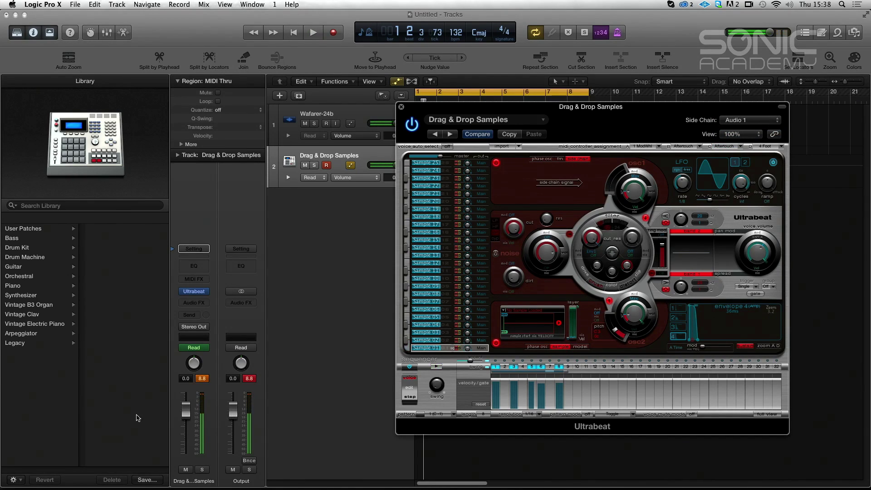
Lower the voice volume to -43dB and audition the gated stab
{"action": "mouse_move", "coordinate": [750, 268]}
{"action": "left_click_drag", "start_coordinate": [750, 267], "coordinate": [745, 286]}
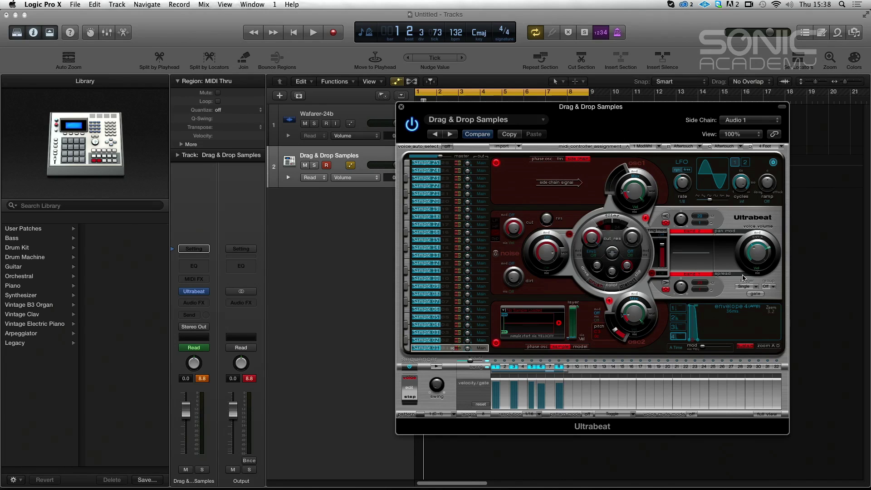
{"action": "key", "text": "space"}
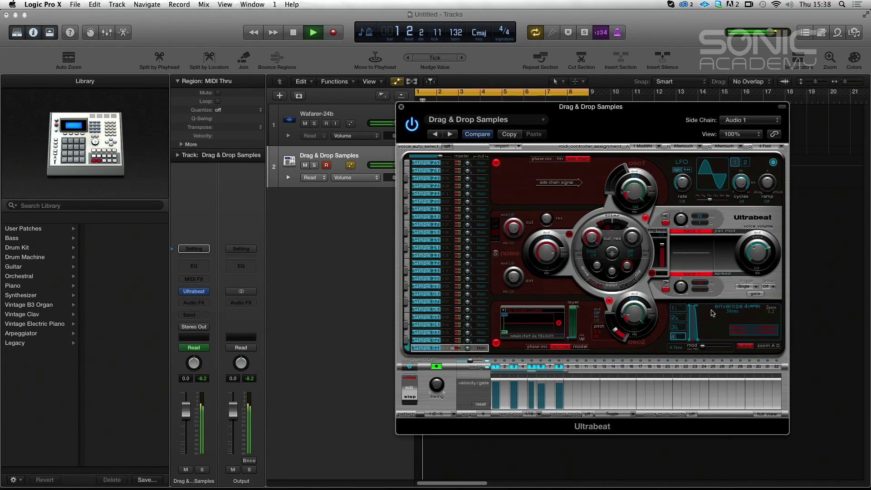
{"action": "key", "text": "space"}
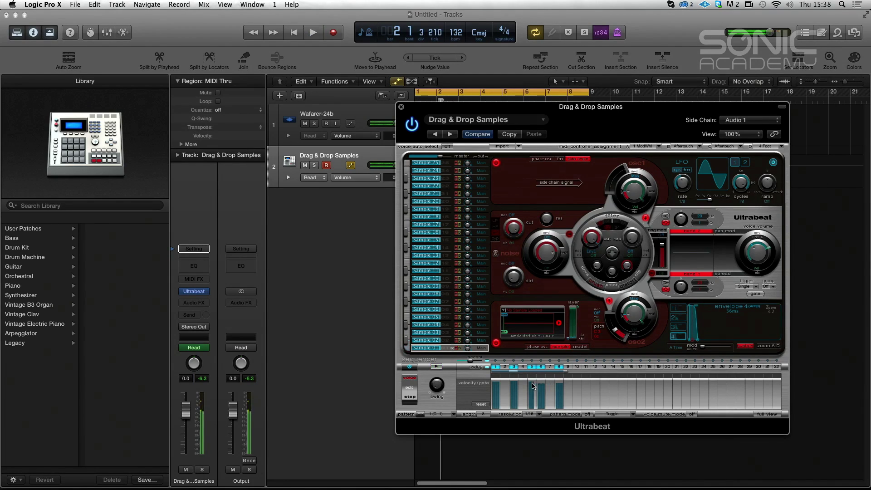
Pull step 6's velocity down, switch step 6 off and step 7 on, then play
{"action": "mouse_move", "coordinate": [537, 386]}
{"action": "key", "text": "space"}
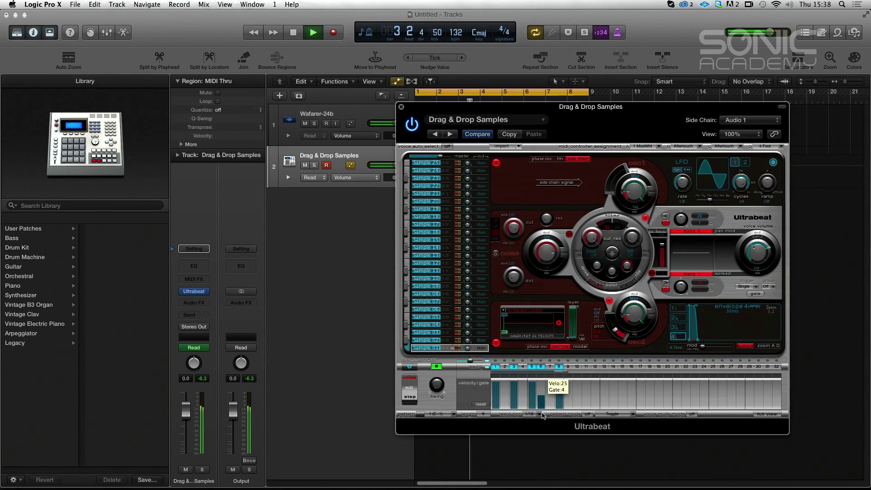
{"action": "key", "text": "space"}
{"action": "left_click_drag", "start_coordinate": [541, 384], "coordinate": [561, 428]}
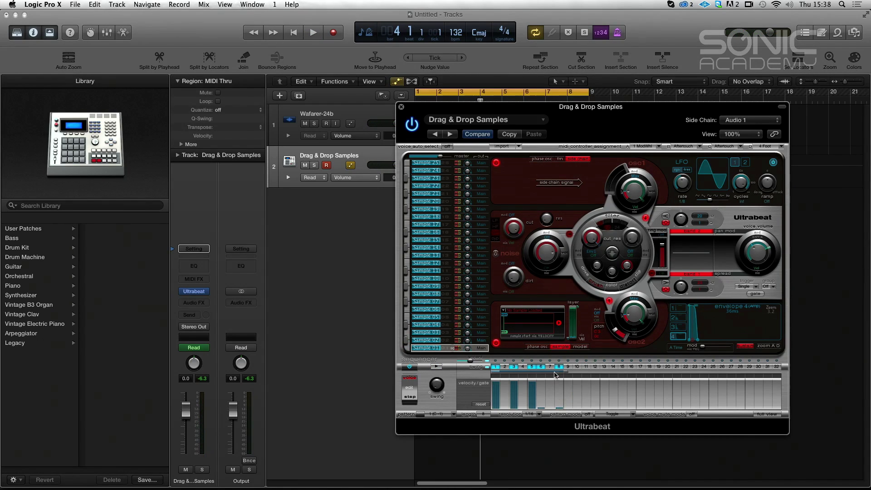
{"action": "left_click", "coordinate": [544, 366]}
{"action": "left_click", "coordinate": [550, 367]}
{"action": "key", "text": "space"}
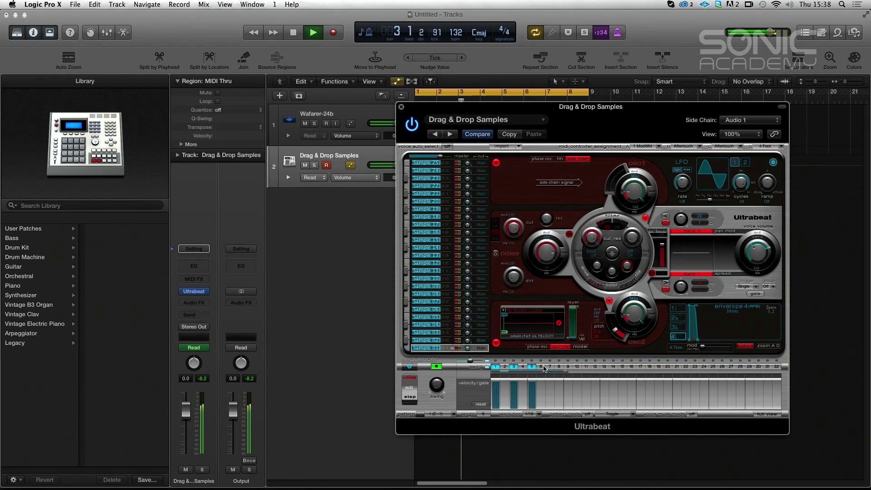
Re-enable step 6 with a tall velocity bar and adjust step 3's velocity
{"action": "left_click", "coordinate": [541, 367]}
{"action": "left_click_drag", "start_coordinate": [545, 402], "coordinate": [547, 386]}
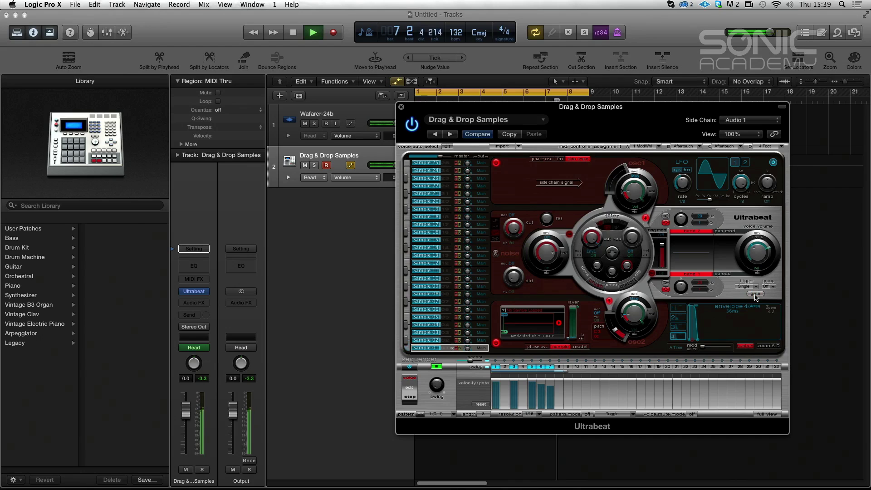
{"action": "key", "text": "space"}
{"action": "mouse_move", "coordinate": [696, 340]}
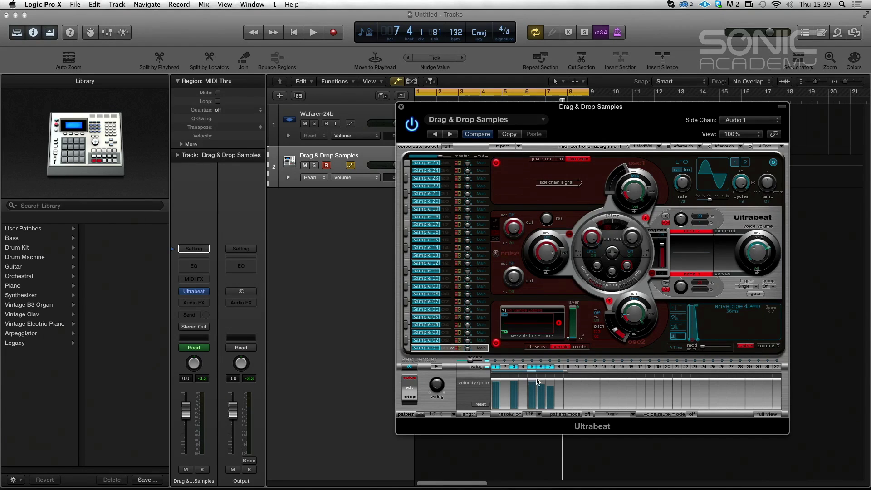
{"action": "left_click", "coordinate": [515, 385]}
Shorten envelope 4's release to 115.4 ms and widen its peak into a flat plateau
{"action": "key", "text": "space"}
{"action": "left_click_drag", "start_coordinate": [697, 341], "coordinate": [726, 344]}
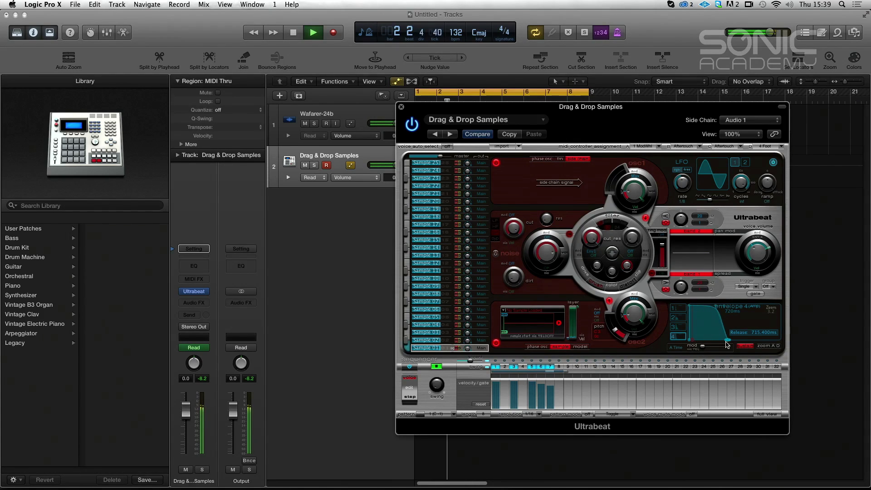
{"action": "left_click_drag", "start_coordinate": [727, 344], "coordinate": [702, 343]}
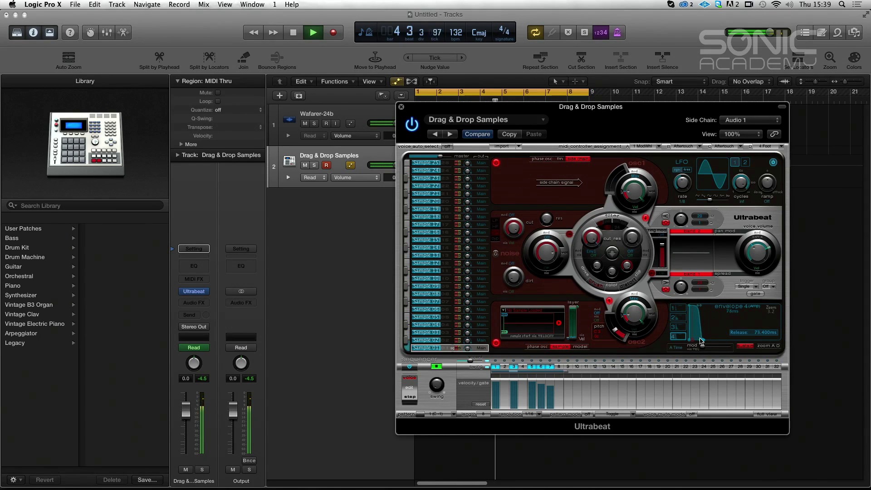
{"action": "left_click", "coordinate": [691, 309]}
{"action": "left_click_drag", "start_coordinate": [691, 309], "coordinate": [704, 310]}
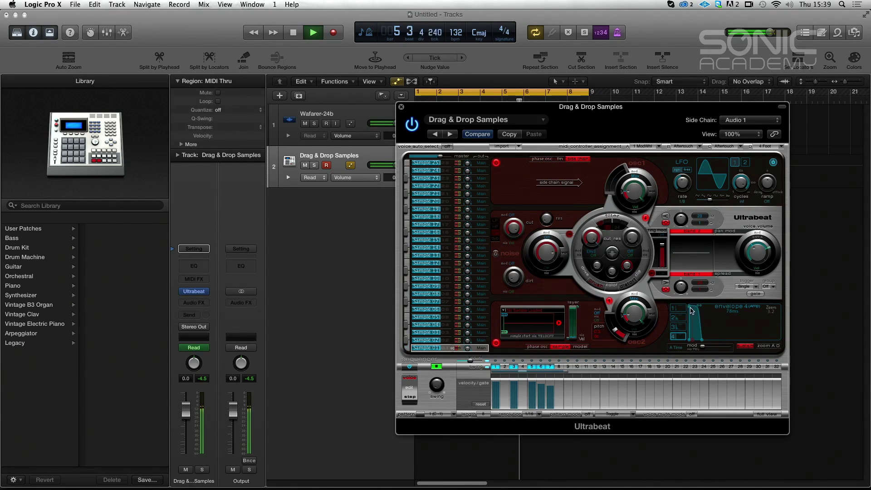
{"action": "key", "text": "space"}
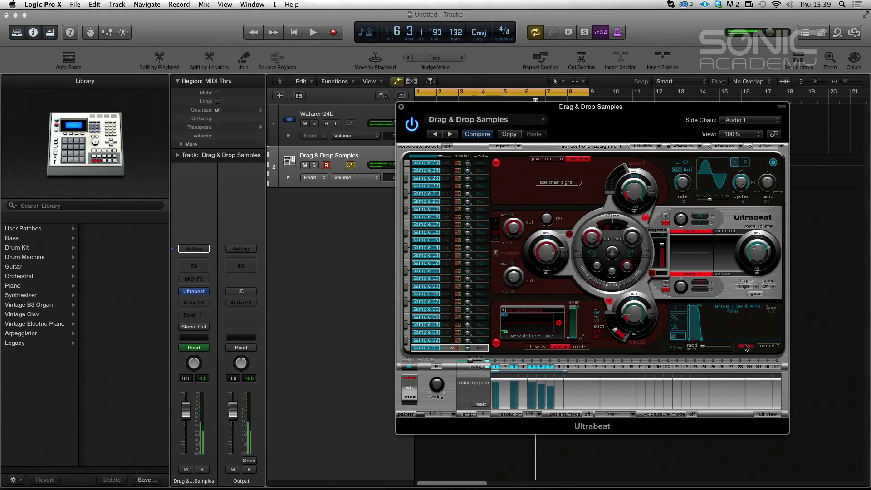
Lengthen envelope 4's attack slightly and decay to 200 ms, then flatten the peak
{"action": "left_click_drag", "start_coordinate": [689, 310], "coordinate": [694, 308]}
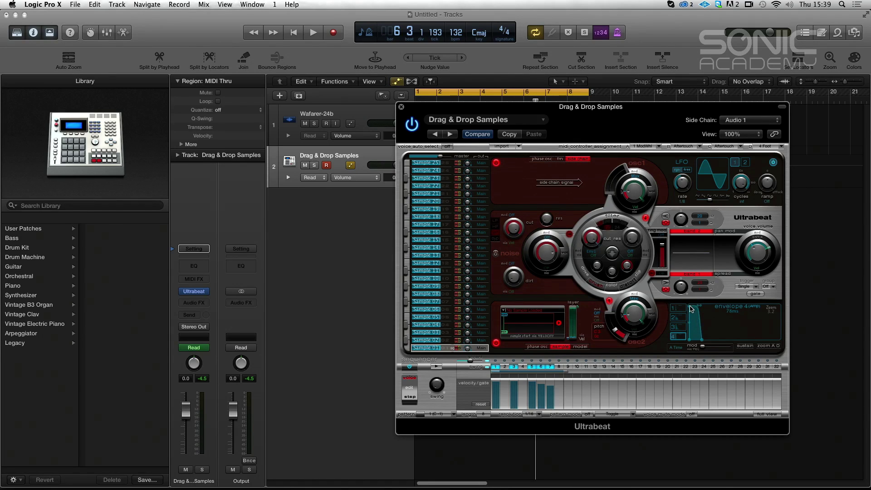
{"action": "left_click_drag", "start_coordinate": [702, 340], "coordinate": [708, 314]}
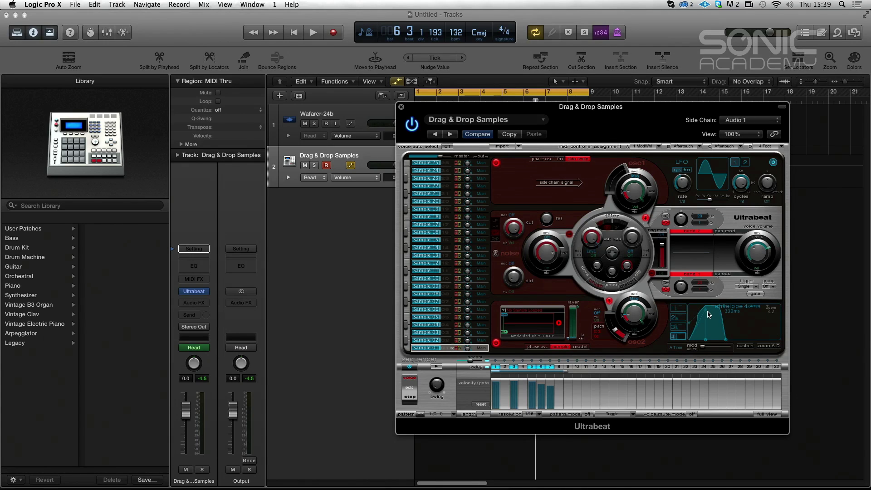
{"action": "key", "text": "space"}
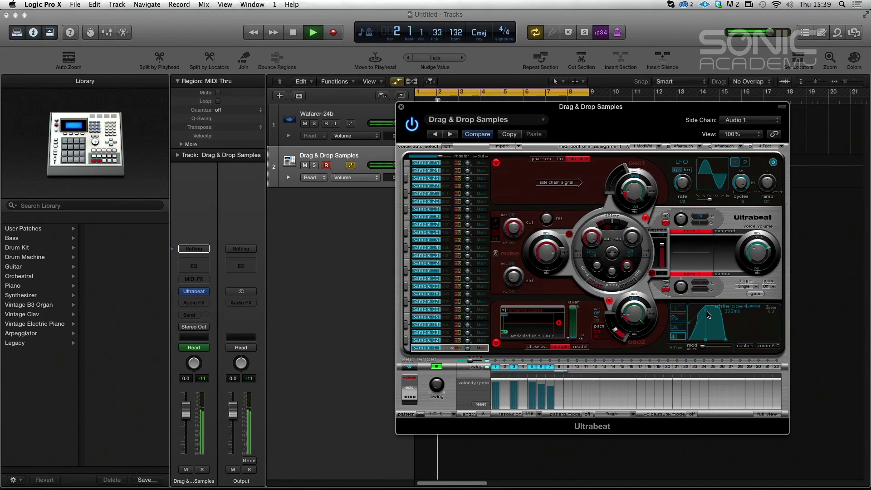
{"action": "key", "text": "space"}
{"action": "left_click_drag", "start_coordinate": [708, 315], "coordinate": [686, 313]}
{"action": "key", "text": "space"}
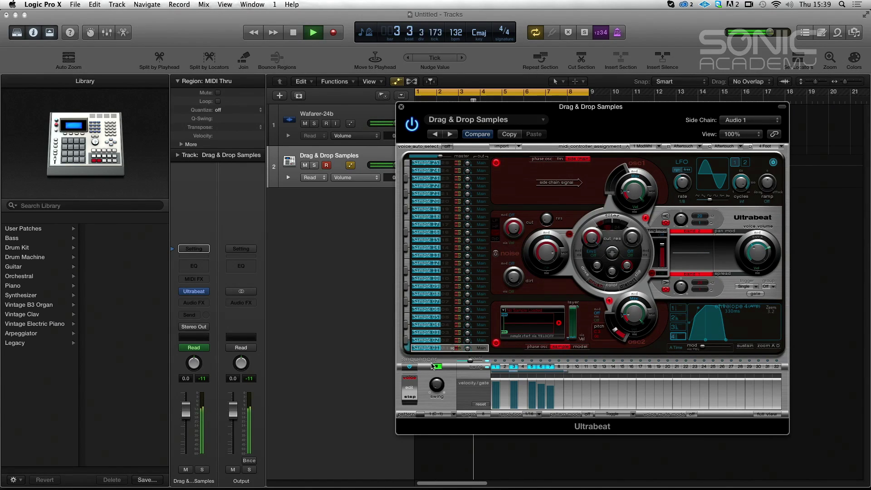
Switch on the stab voice's filter and lower the cutoff to about 0.68 during playback
{"action": "key", "text": "space"}
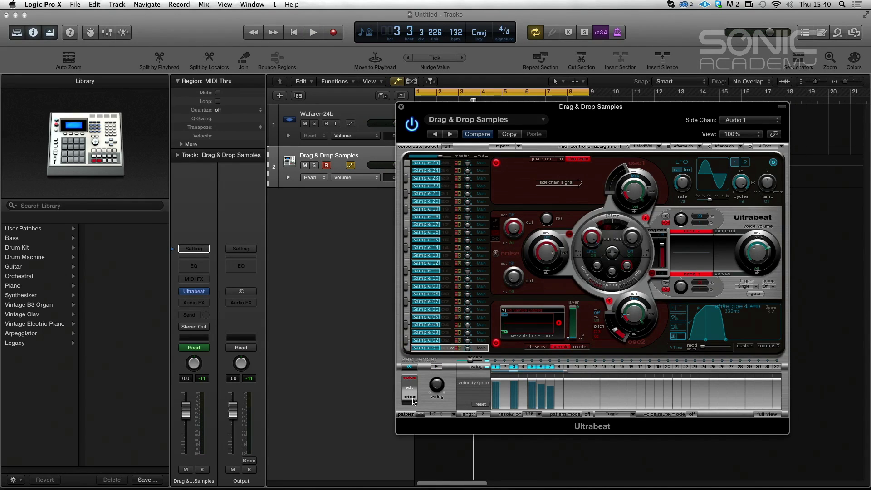
{"action": "left_click", "coordinate": [410, 398]}
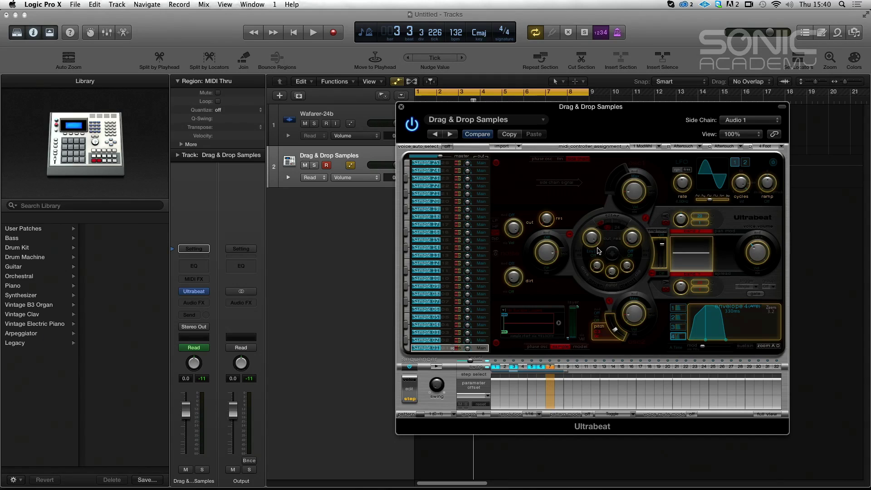
{"action": "left_click", "coordinate": [409, 383]}
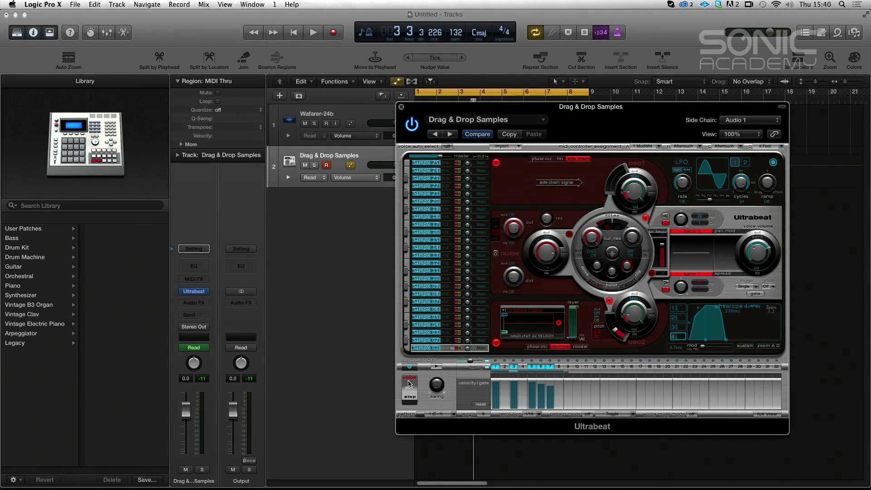
{"action": "left_click", "coordinate": [612, 216]}
{"action": "key", "text": "space"}
{"action": "left_click_drag", "start_coordinate": [592, 236], "coordinate": [592, 262]}
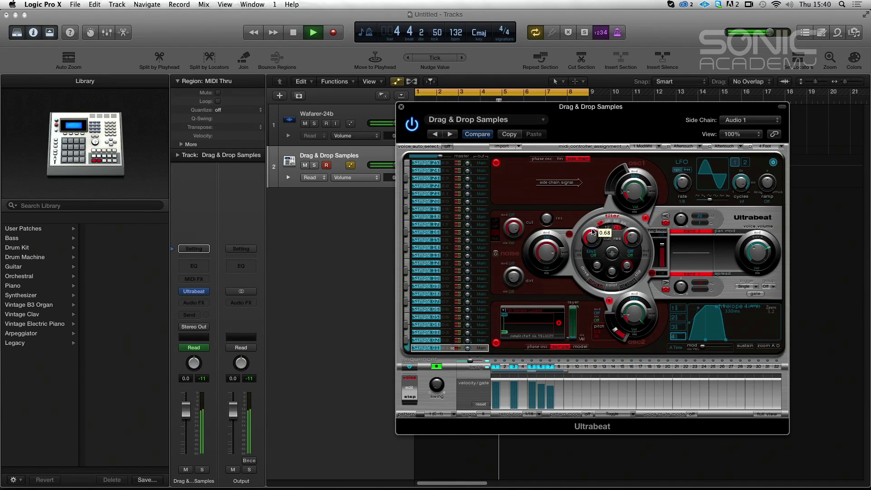
{"action": "key", "text": "space"}
Draw Filter Cutoff offsets on steps 2, 4 and 5, and a Filter Reso offset of 84% on step 3
{"action": "left_click", "coordinate": [410, 398]}
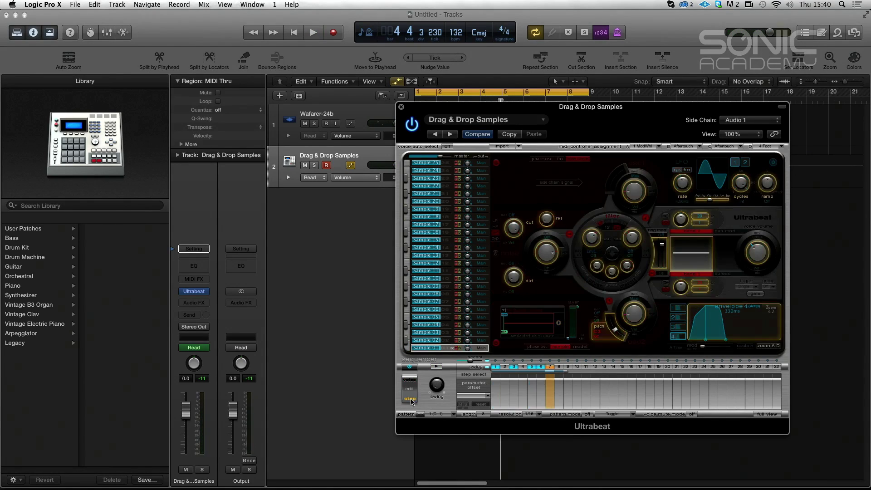
{"action": "left_click", "coordinate": [505, 367]}
{"action": "left_click_drag", "start_coordinate": [593, 240], "coordinate": [594, 220]}
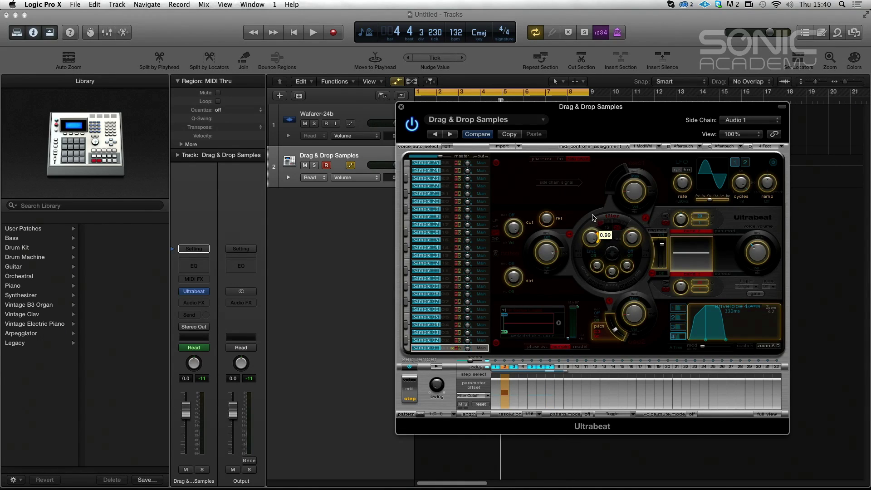
{"action": "left_click", "coordinate": [522, 367]}
{"action": "left_click_drag", "start_coordinate": [592, 241], "coordinate": [590, 270]}
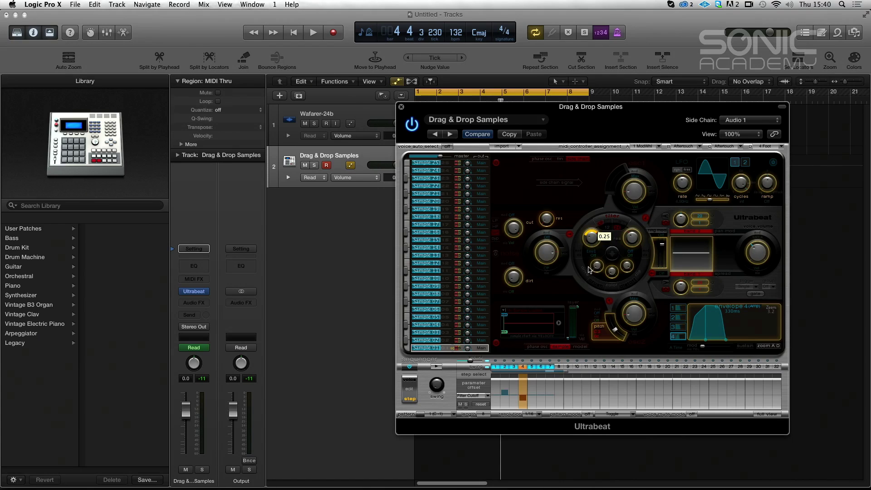
{"action": "mouse_move", "coordinate": [534, 392]}
{"action": "left_mouse_down"}
{"action": "mouse_move", "coordinate": [533, 384]}
{"action": "mouse_move", "coordinate": [550, 391]}
{"action": "mouse_move", "coordinate": [516, 407]}
{"action": "left_mouse_up"}
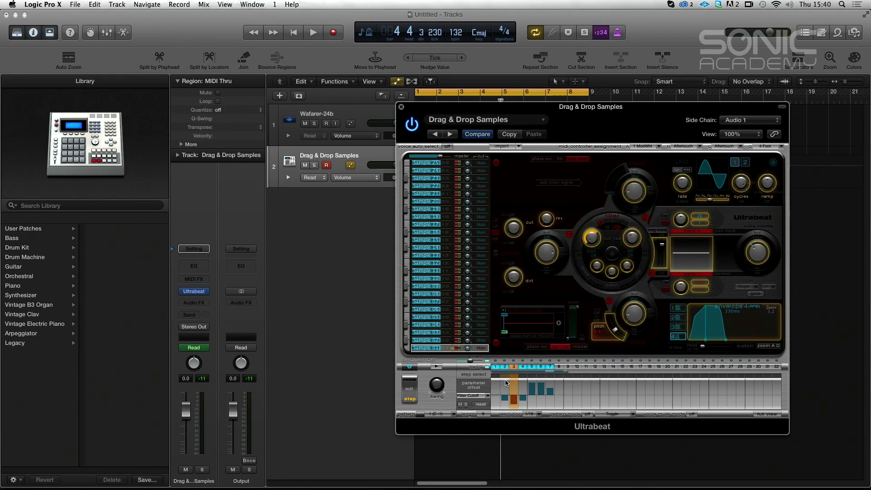
{"action": "left_click", "coordinate": [634, 247]}
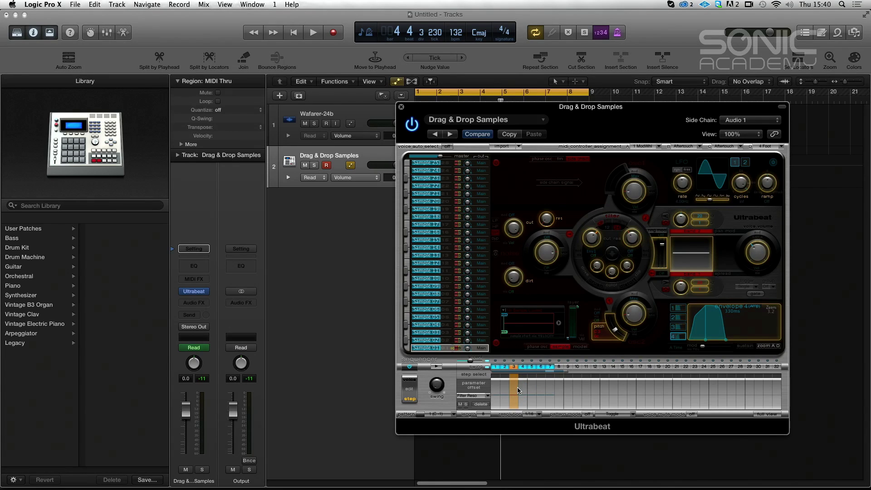
{"action": "mouse_move", "coordinate": [520, 391]}
{"action": "left_mouse_down"}
{"action": "mouse_move", "coordinate": [544, 396]}
{"action": "mouse_move", "coordinate": [545, 403]}
{"action": "mouse_move", "coordinate": [534, 401]}
{"action": "left_mouse_up"}
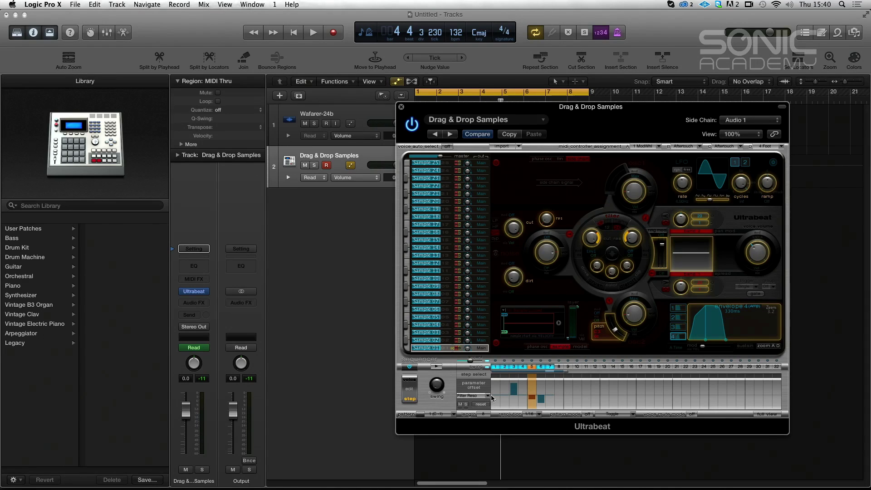
Compare the Filter Cutoff and Filter Reso lanes, lower step 3's Reso offset, and audition
{"action": "left_click", "coordinate": [490, 397]}
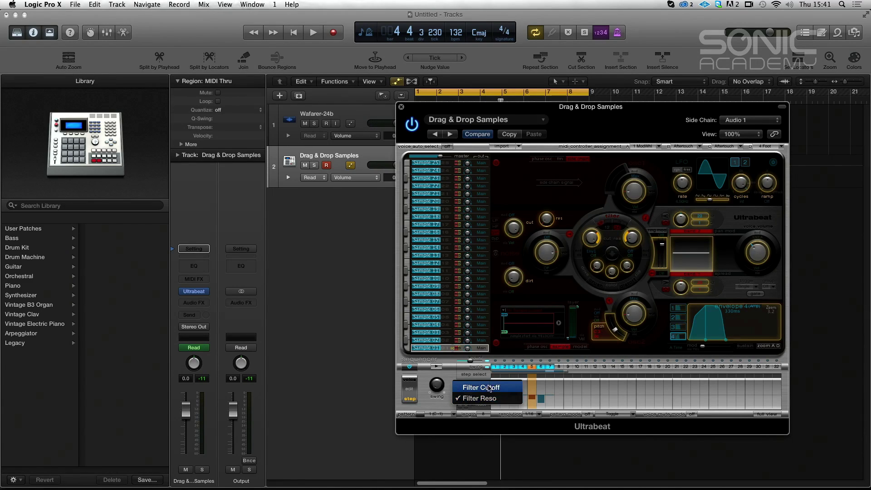
{"action": "left_click", "coordinate": [489, 388]}
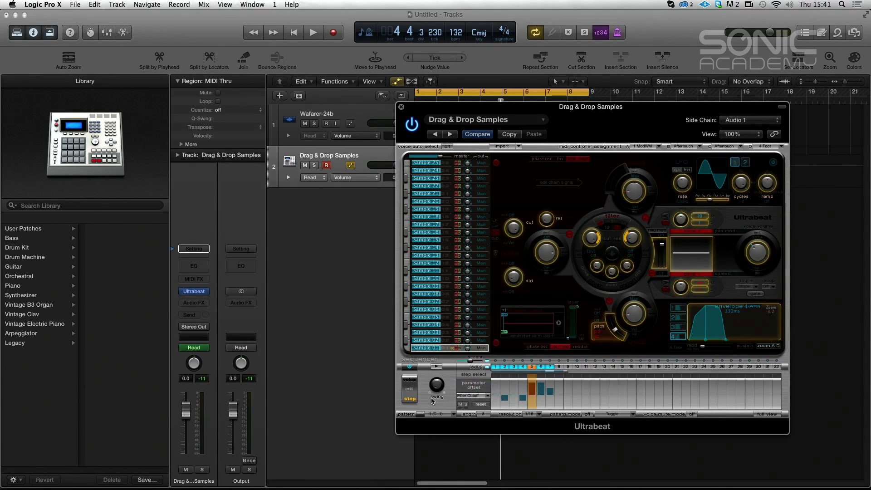
{"action": "key", "text": "space"}
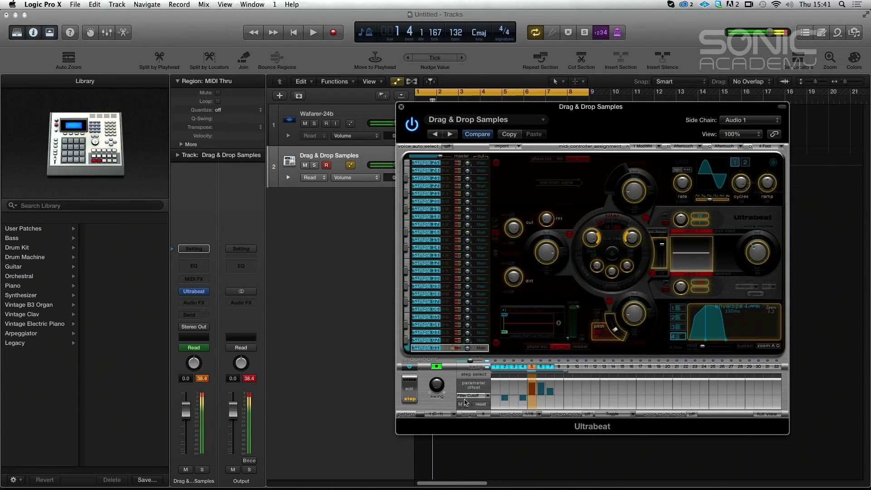
{"action": "key", "text": "space"}
{"action": "left_click", "coordinate": [472, 395]}
{"action": "left_click", "coordinate": [472, 409]}
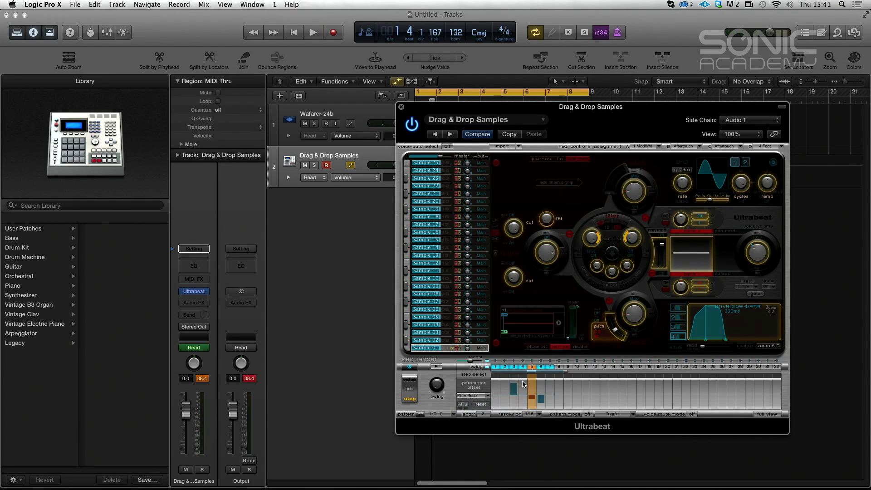
{"action": "left_click_drag", "start_coordinate": [513, 387], "coordinate": [515, 401]}
{"action": "key", "text": "space"}
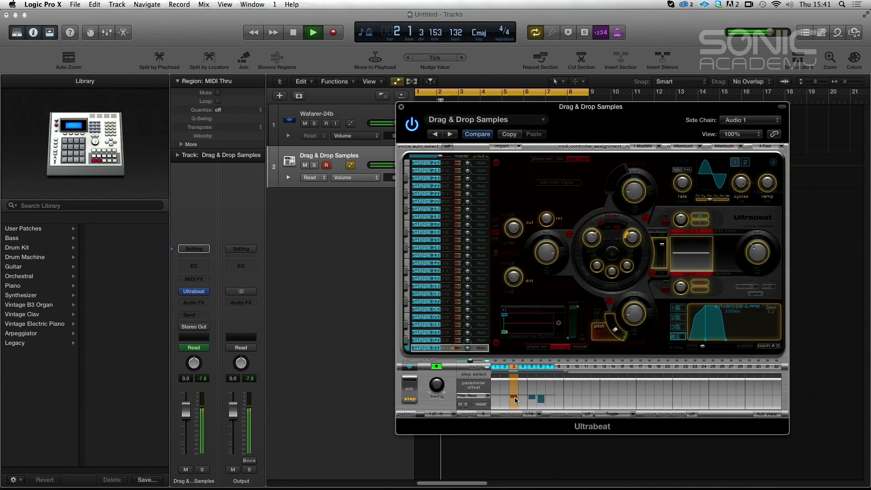
{"action": "key", "text": "space"}
Toggle the sequencer between voice and step editing while playback runs
{"action": "left_click", "coordinate": [410, 384]}
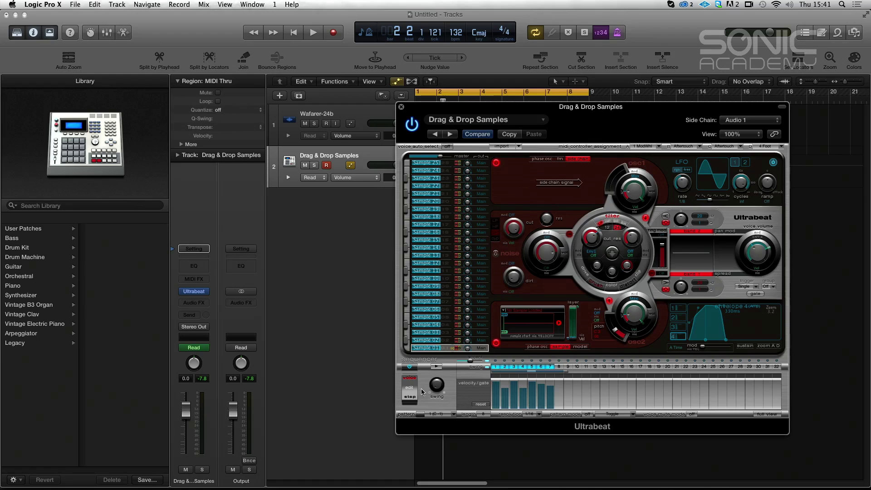
{"action": "left_click", "coordinate": [410, 399]}
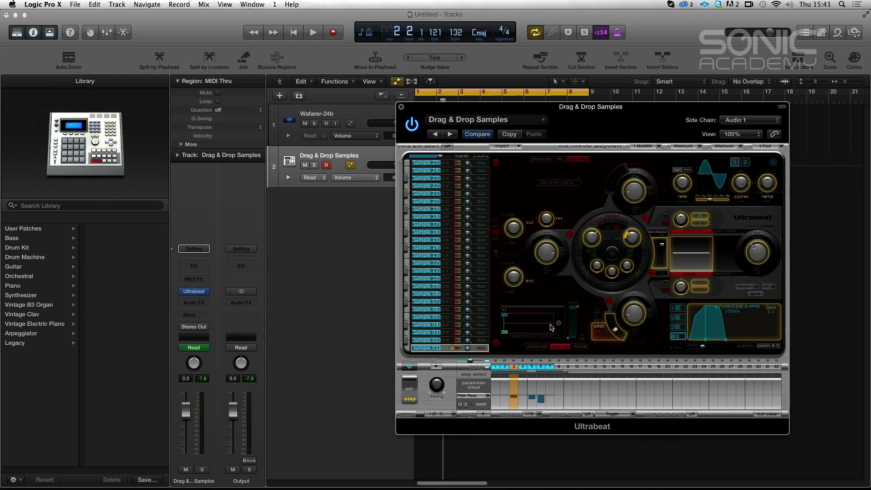
{"action": "left_click", "coordinate": [413, 385]}
{"action": "key", "text": "space"}
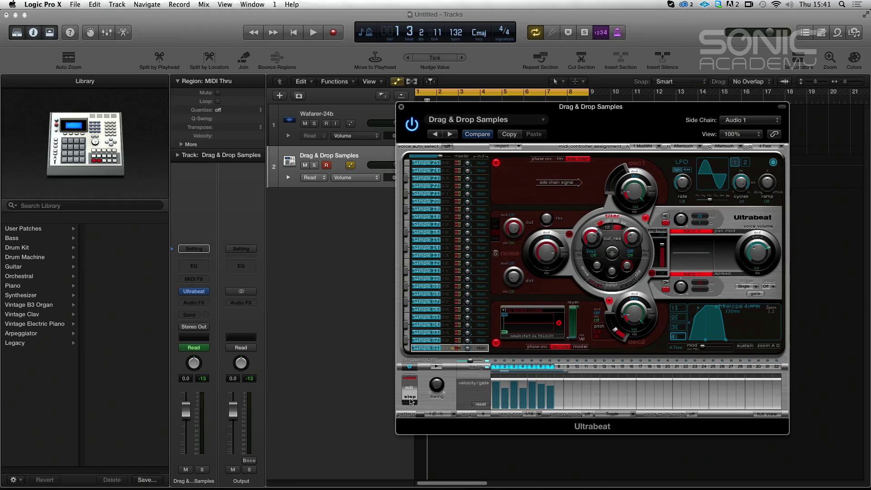
{"action": "left_click", "coordinate": [411, 399]}
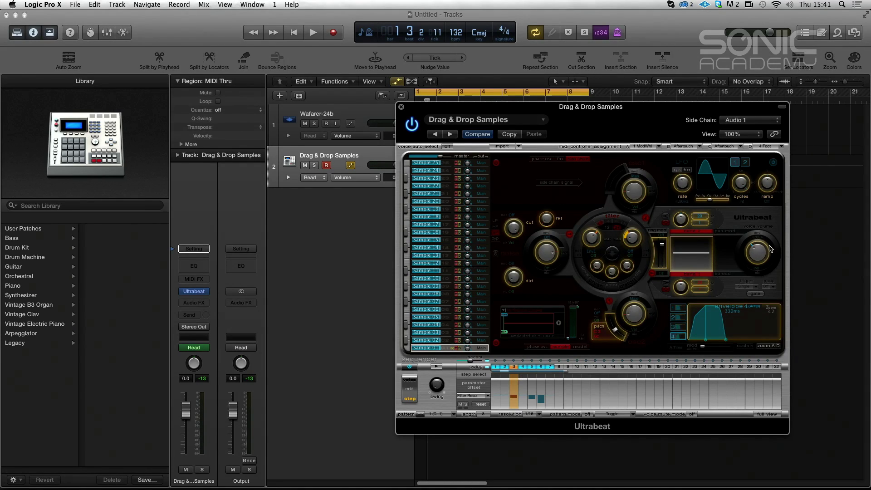
Assign voice volume as the Level parameter and draw Level offsets on steps 3 and 4, then audition
{"action": "left_click_drag", "start_coordinate": [756, 254], "coordinate": [754, 281]}
{"action": "mouse_move", "coordinate": [511, 402]}
{"action": "left_mouse_down"}
{"action": "mouse_move", "coordinate": [532, 394]}
{"action": "mouse_move", "coordinate": [533, 405]}
{"action": "left_mouse_up"}
{"action": "left_click", "coordinate": [524, 392]}
{"action": "key", "text": "space"}
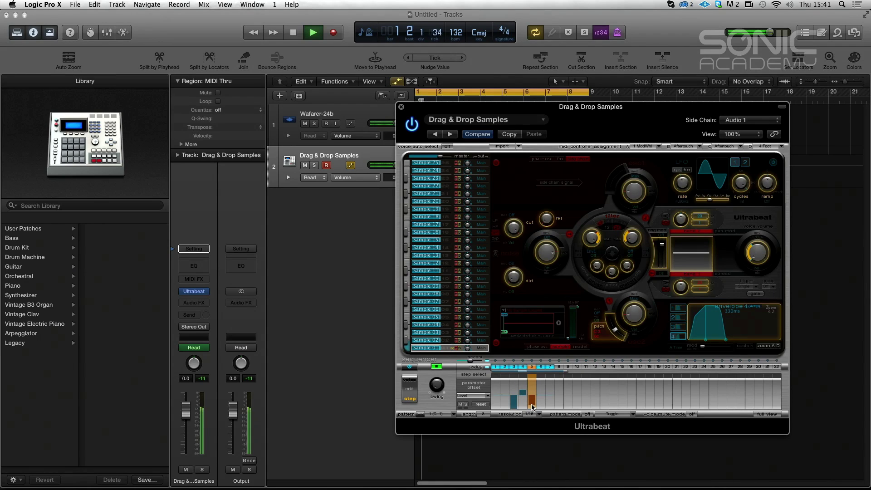
{"action": "key", "text": "space"}
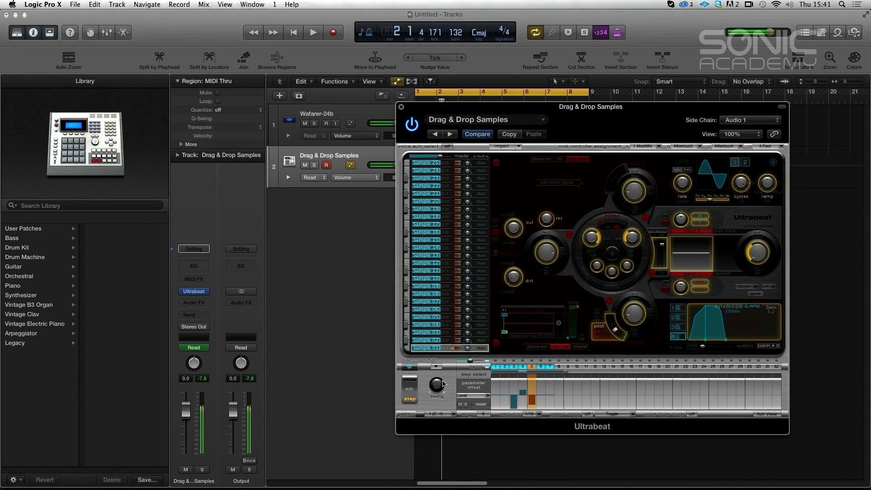
{"action": "left_click", "coordinate": [409, 378]}
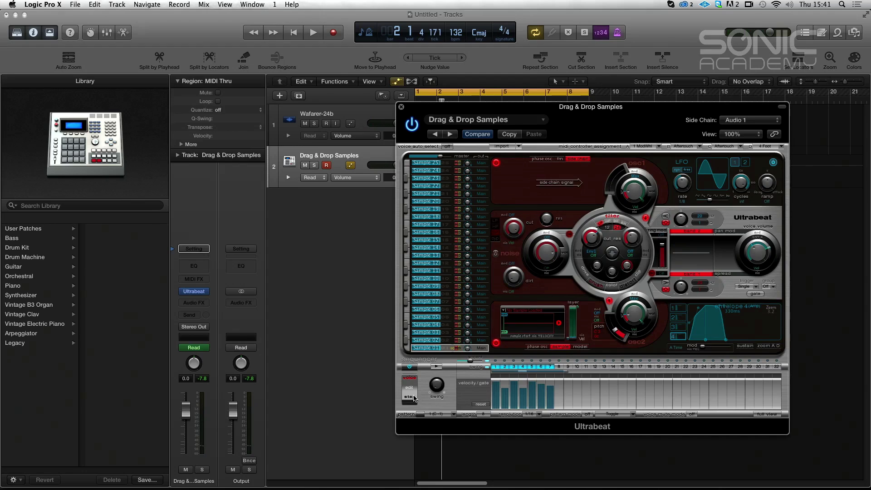
Make EQ1 Gain the step-sequenced parameter, give step 1 a -42% offset, and audition it
{"action": "left_click", "coordinate": [414, 398]}
{"action": "key", "text": "space"}
{"action": "key", "text": "space"}
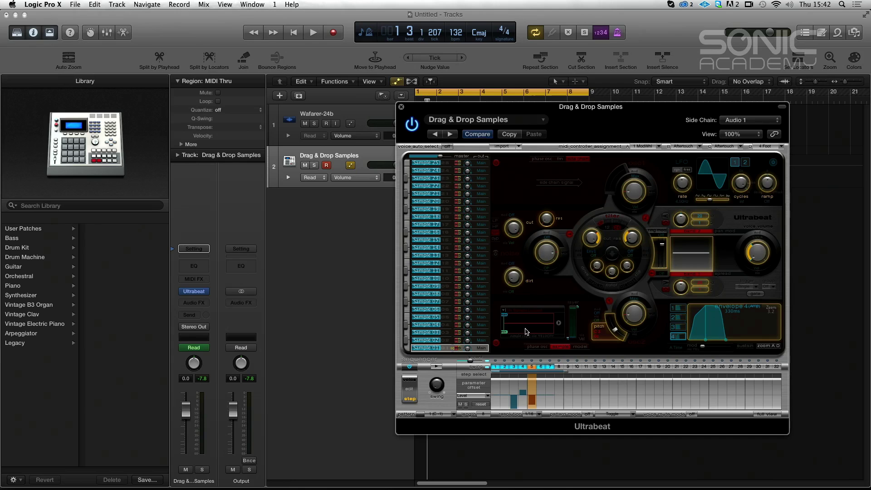
{"action": "left_click_drag", "start_coordinate": [681, 287], "coordinate": [679, 335]}
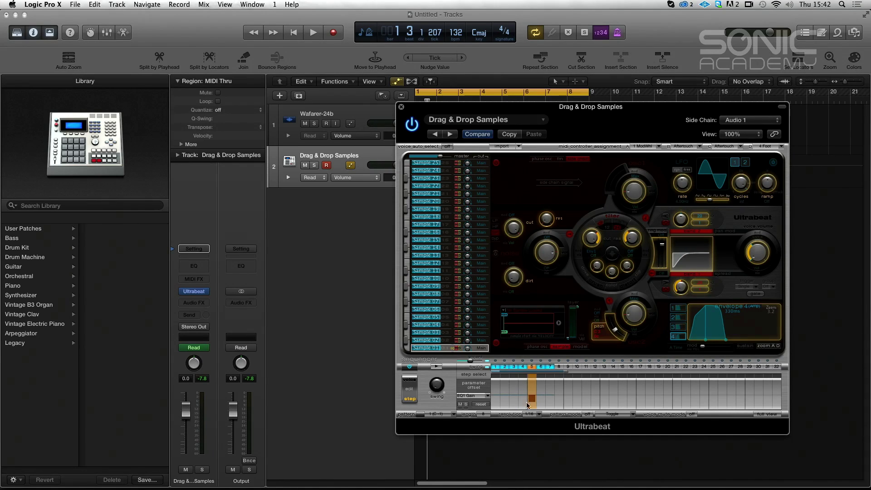
{"action": "left_click_drag", "start_coordinate": [499, 404], "coordinate": [528, 393]}
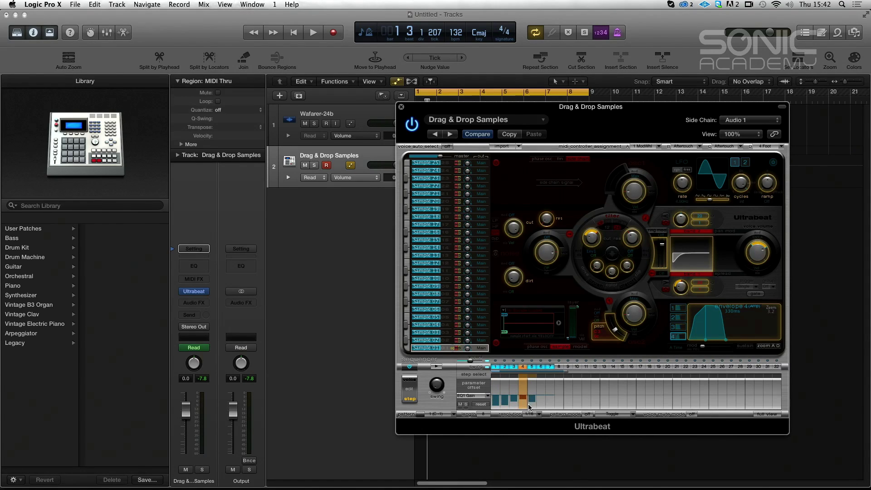
{"action": "key", "text": "space"}
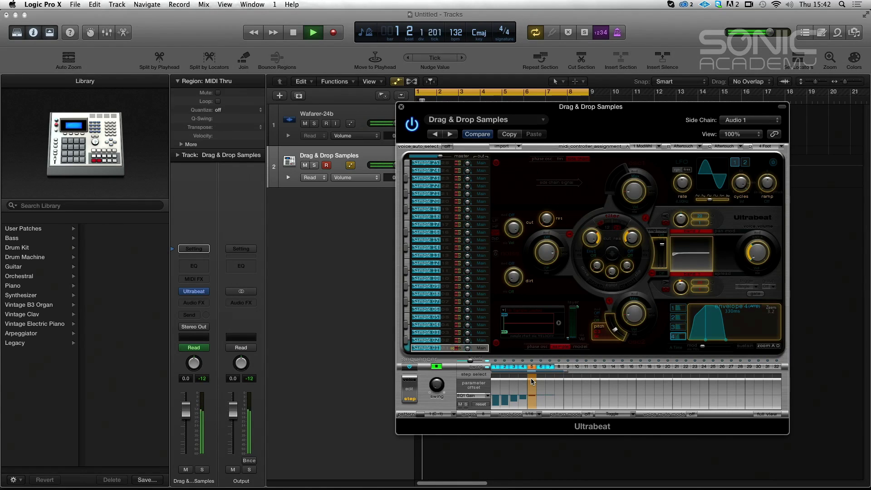
{"action": "key", "text": "space"}
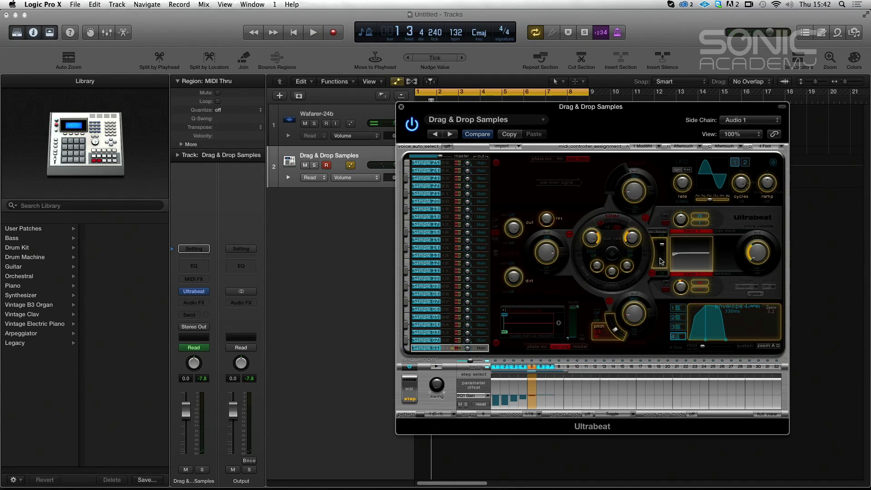
{"action": "key", "text": "space"}
Cut EQ1 Gain on steps 6 to 8 down to -100% and play the pattern
{"action": "key", "text": "space"}
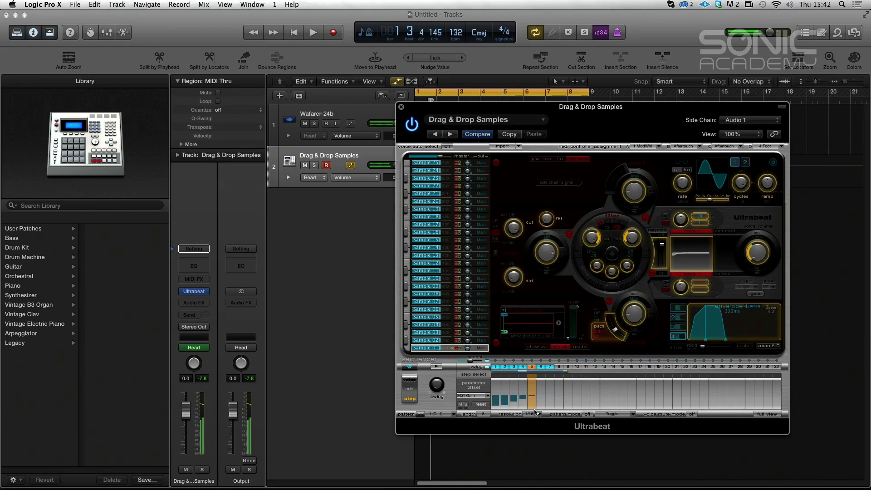
{"action": "left_click", "coordinate": [543, 402]}
{"action": "left_click_drag", "start_coordinate": [543, 402], "coordinate": [558, 416]}
{"action": "key", "text": "space"}
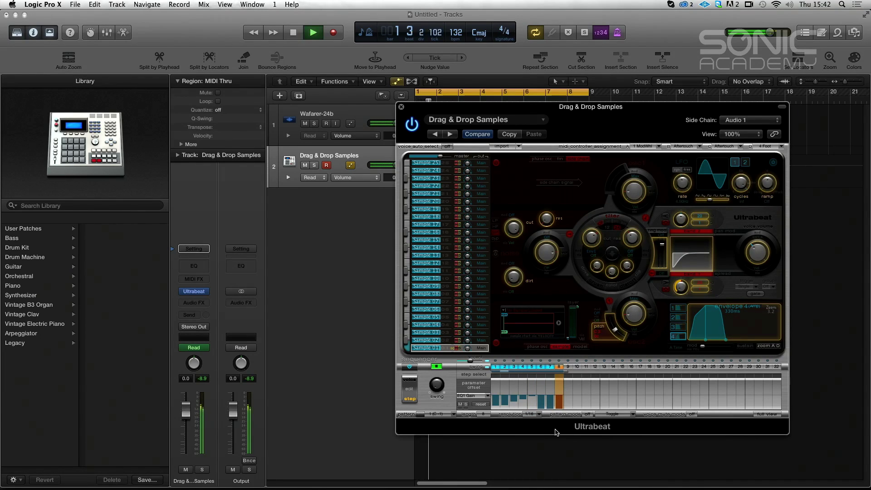
{"action": "key", "text": "space"}
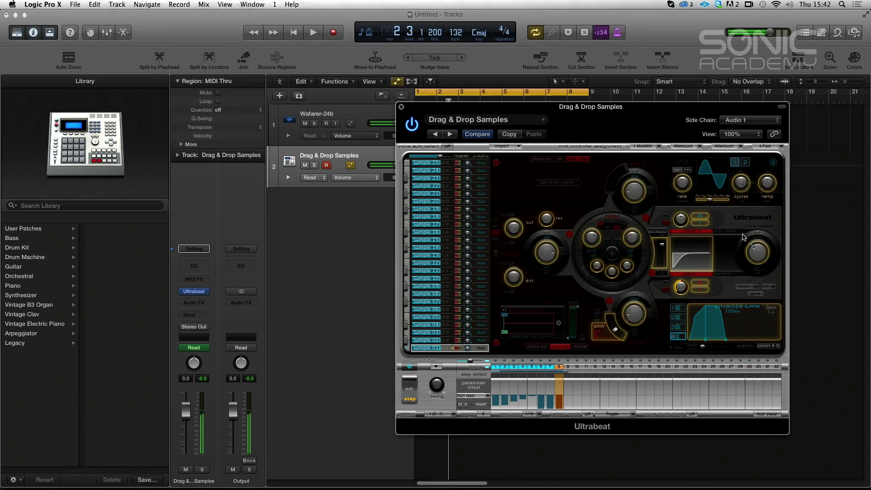